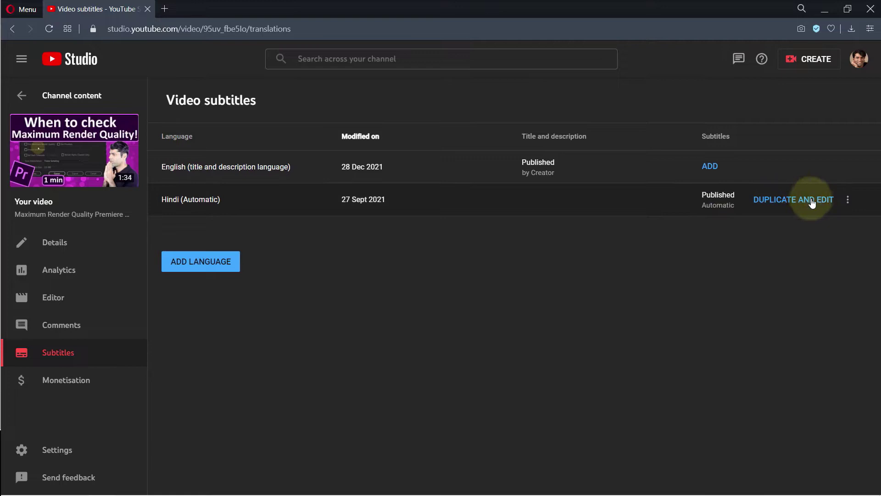
Step: Duplicate the Hindi (Automatic) subtitles in YouTube Studio to get an editable copy
{"action": "left_click", "coordinate": [791, 201]}
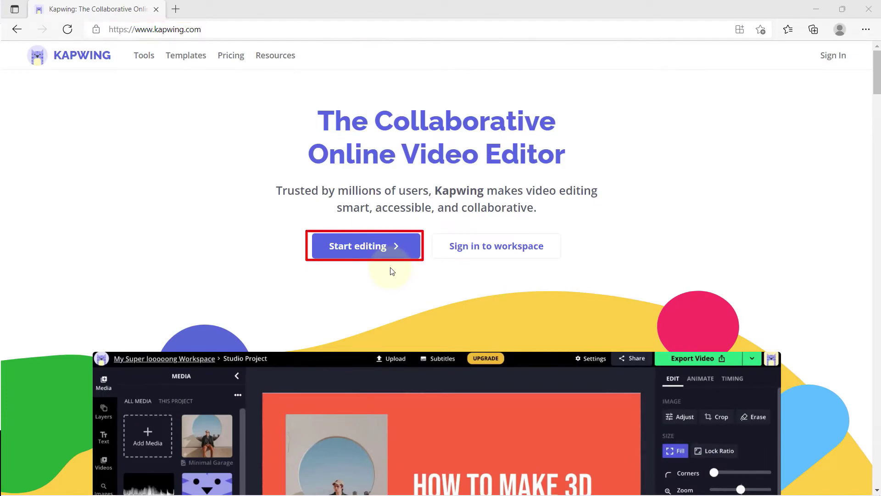
Step: Start a new Kapwing project and drag 'Maximum Render Quality Premiere Pro.mp4' from File Explorer onto the editor
{"action": "left_click", "coordinate": [388, 248]}
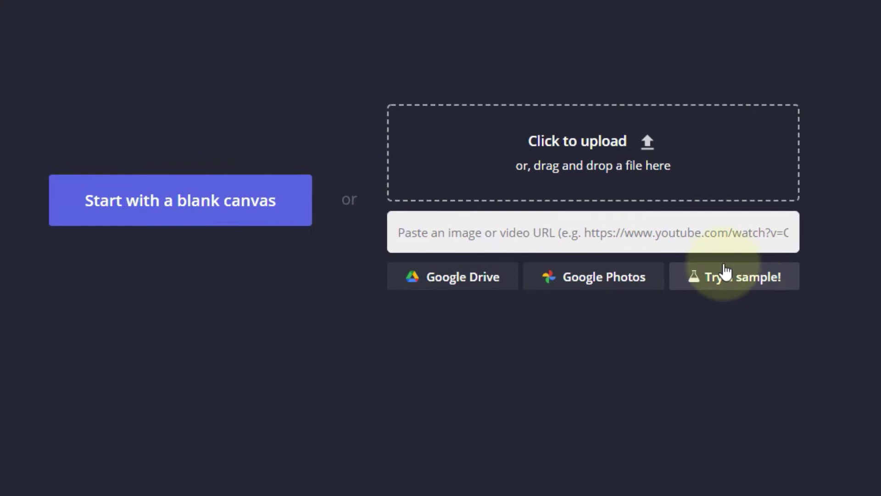
{"action": "left_click", "coordinate": [468, 246]}
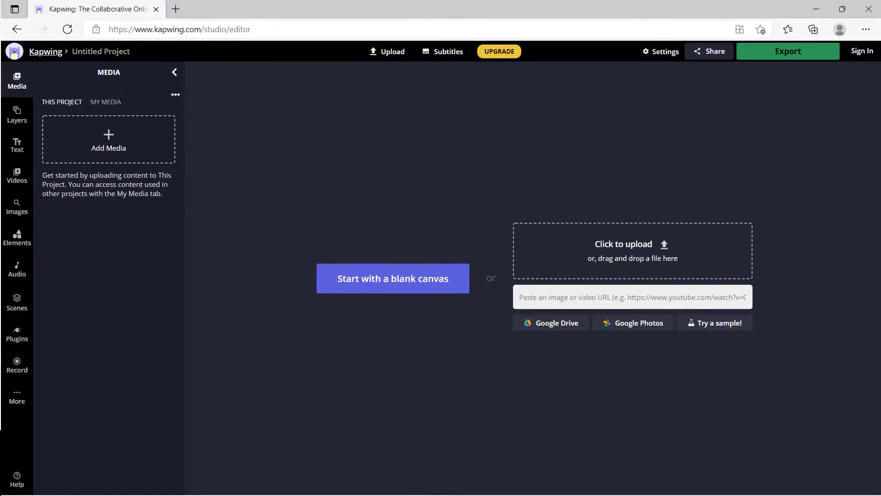
{"action": "left_click_drag", "start_coordinate": [466, 331], "coordinate": [449, 334]}
{"action": "scroll", "coordinate": [479, 447], "scroll_direction": "down", "scroll_amount": 1}
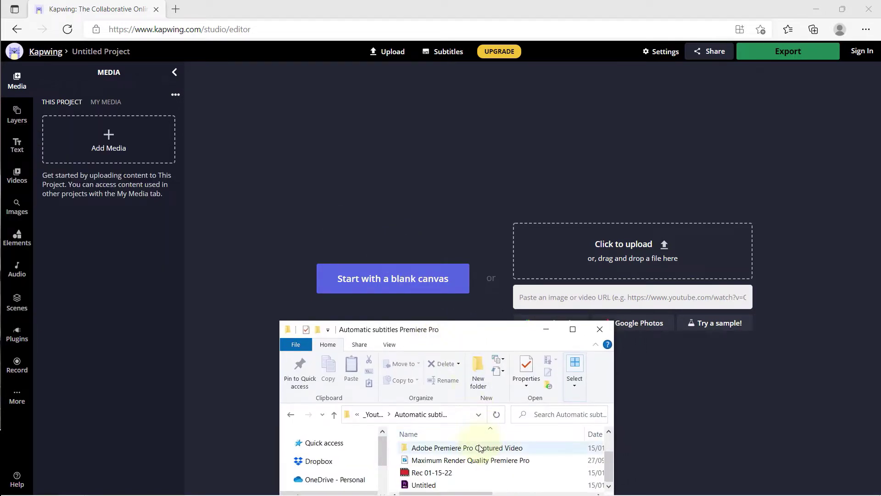
{"action": "left_click", "coordinate": [441, 460]}
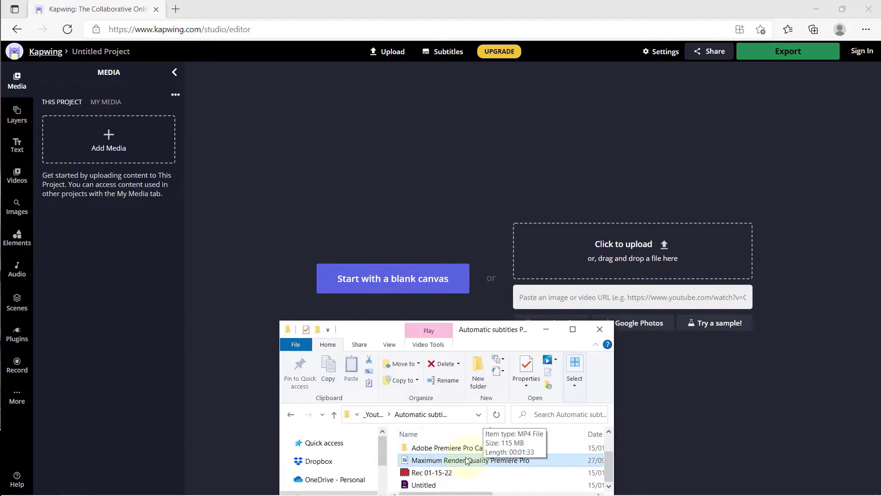
{"action": "left_click_drag", "start_coordinate": [529, 459], "coordinate": [407, 190]}
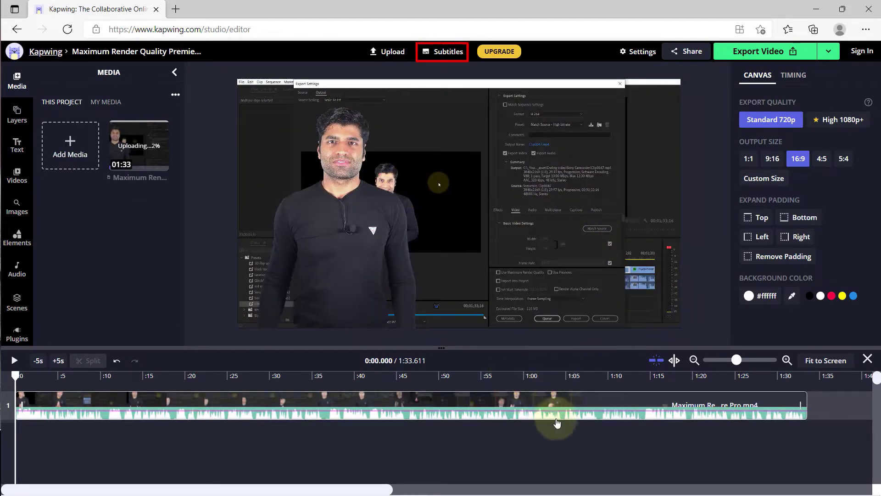
Step: Request auto-generated subtitles and sign in to Kapwing with an emailed login code
{"action": "left_click", "coordinate": [455, 52]}
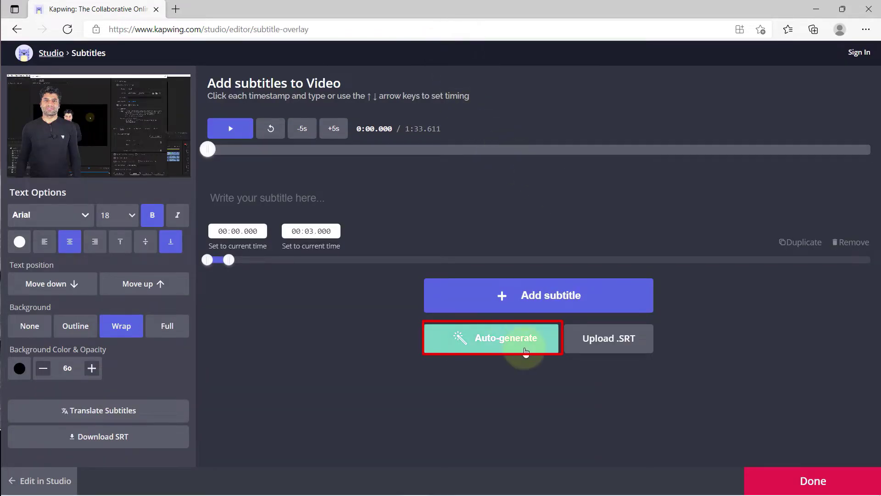
{"action": "left_click", "coordinate": [526, 352]}
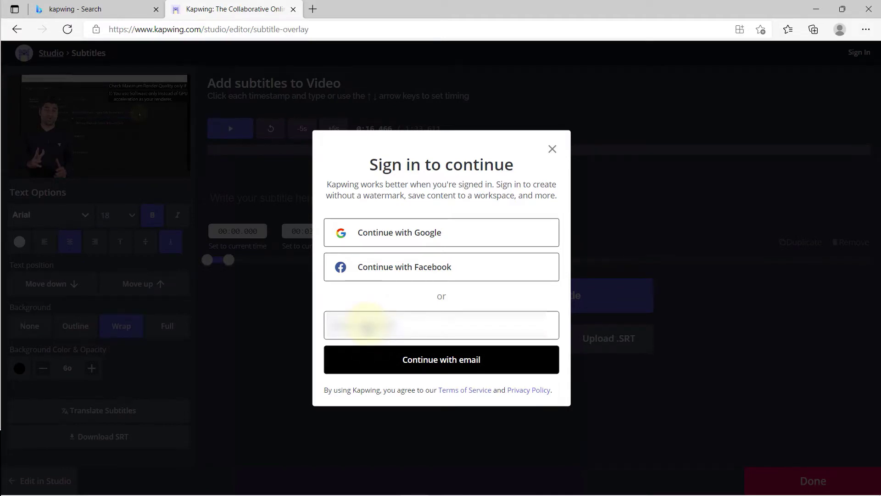
{"action": "type", "text": "ma"}
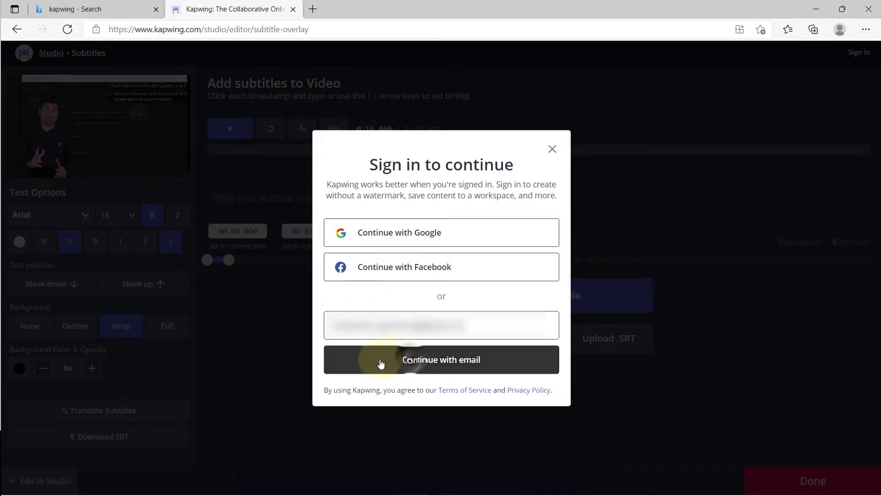
{"action": "left_click", "coordinate": [384, 362]}
{"action": "type", "text": "123456"}
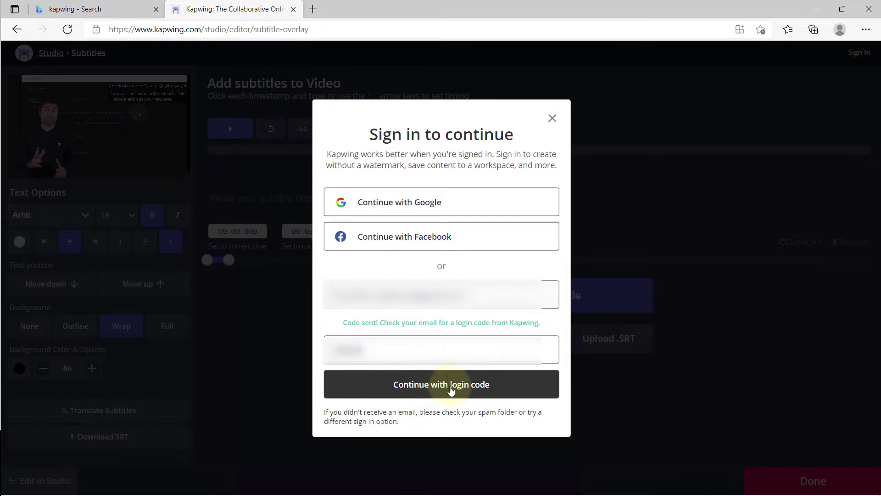
{"action": "left_click", "coordinate": [427, 385]}
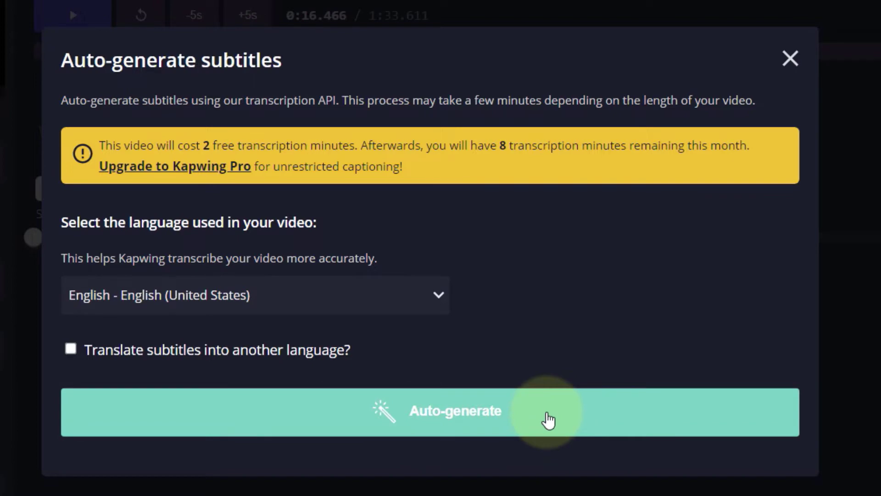
Step: Auto-generate the English subtitles, attempt the SRT download, and dismiss the Pro upgrade offer
{"action": "left_click", "coordinate": [549, 419]}
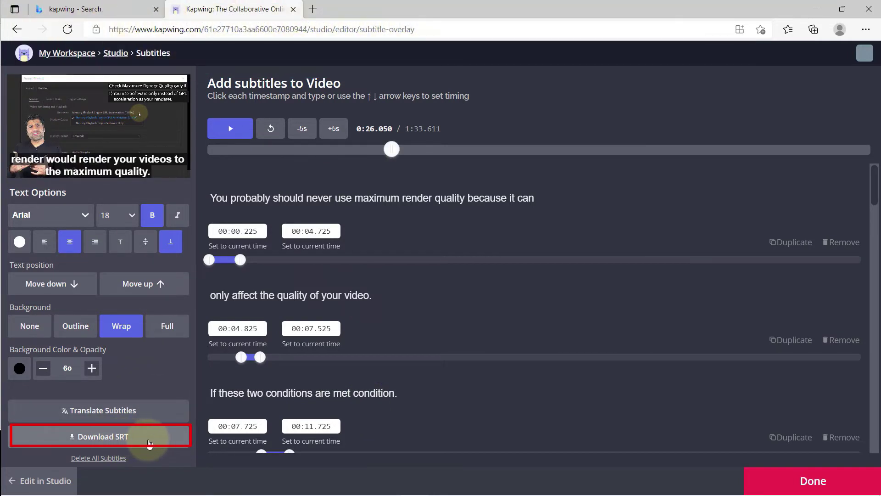
{"action": "left_click", "coordinate": [149, 442]}
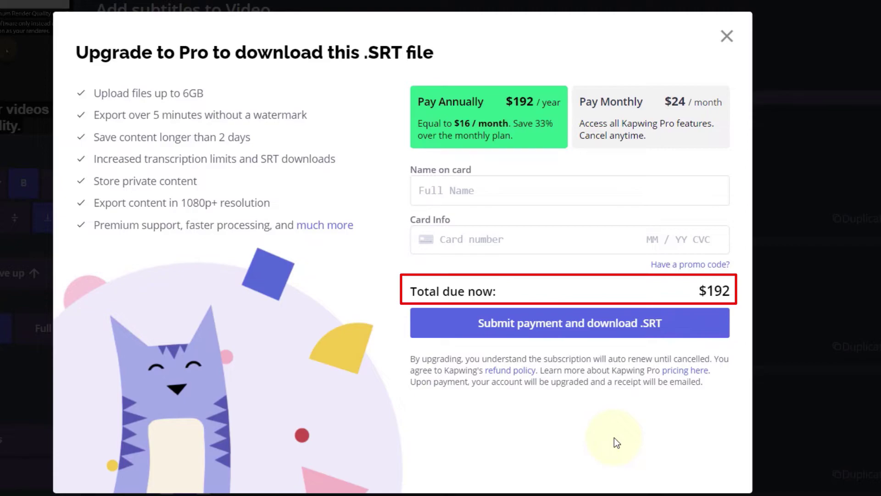
{"action": "left_click", "coordinate": [727, 36]}
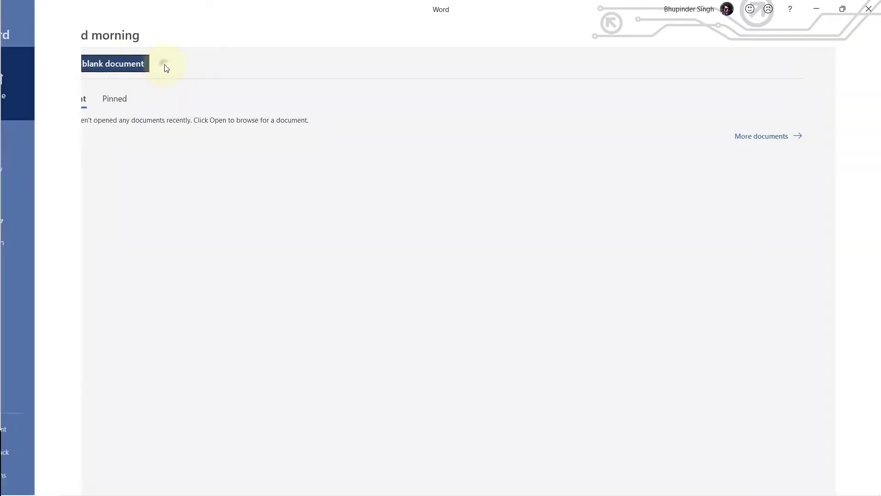
Step: Copy the Kapwing subtitle lines one by one into a blank Word document
{"action": "left_click", "coordinate": [165, 63]}
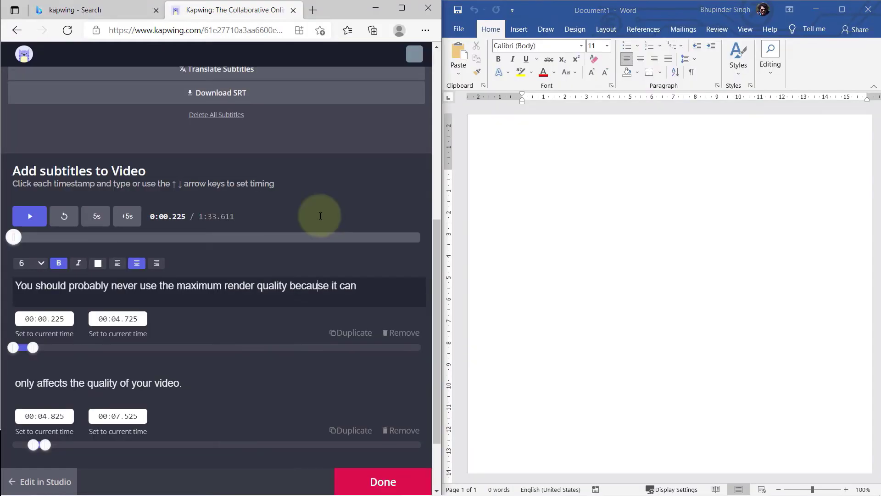
{"action": "key", "text": "ctrl+a"}
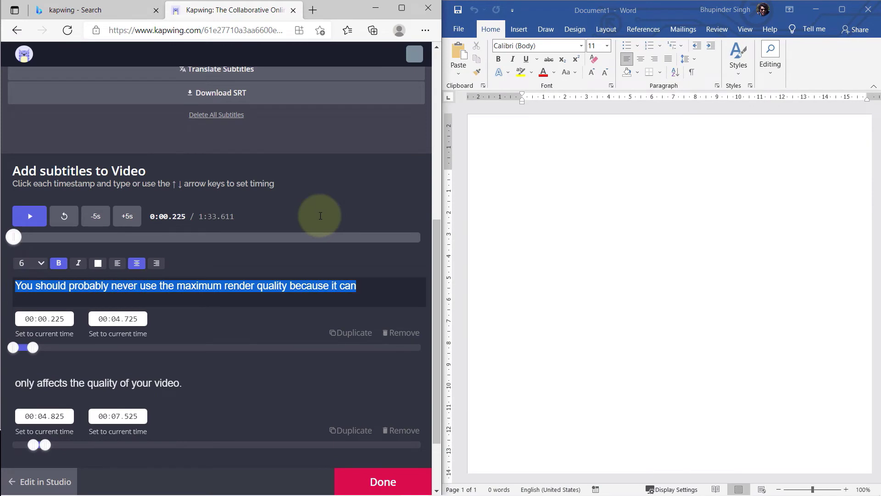
{"action": "key", "text": "ctrl+c"}
{"action": "left_click", "coordinate": [673, 169]}
{"action": "key", "text": "ctrl+v"}
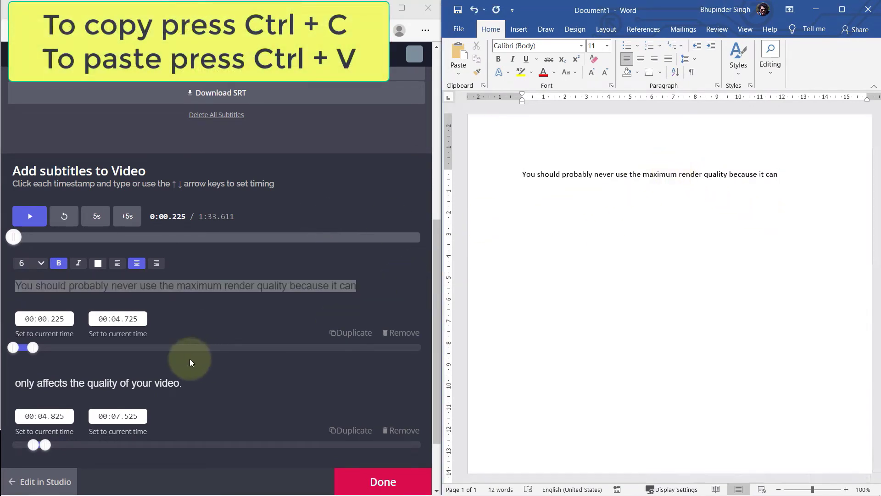
{"action": "scroll", "coordinate": [187, 354], "scroll_direction": "down", "scroll_amount": 1}
{"action": "scroll", "coordinate": [186, 354], "scroll_direction": "up", "scroll_amount": 1}
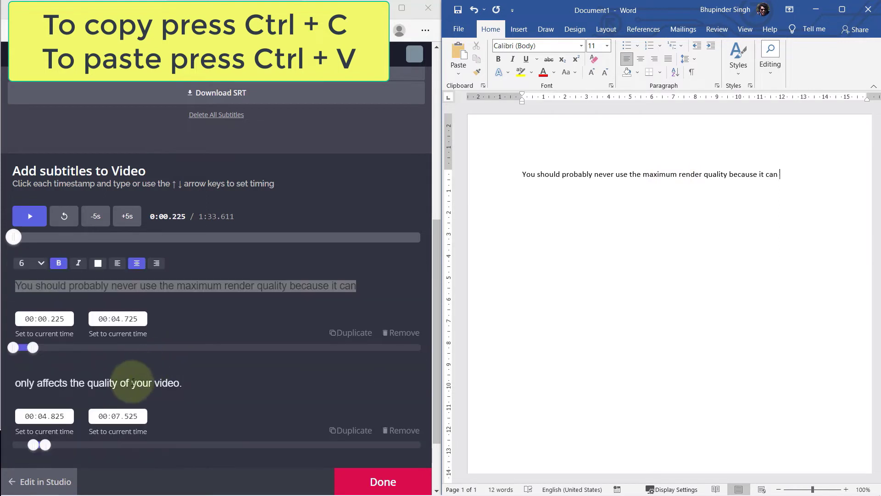
{"action": "left_click", "coordinate": [129, 382]}
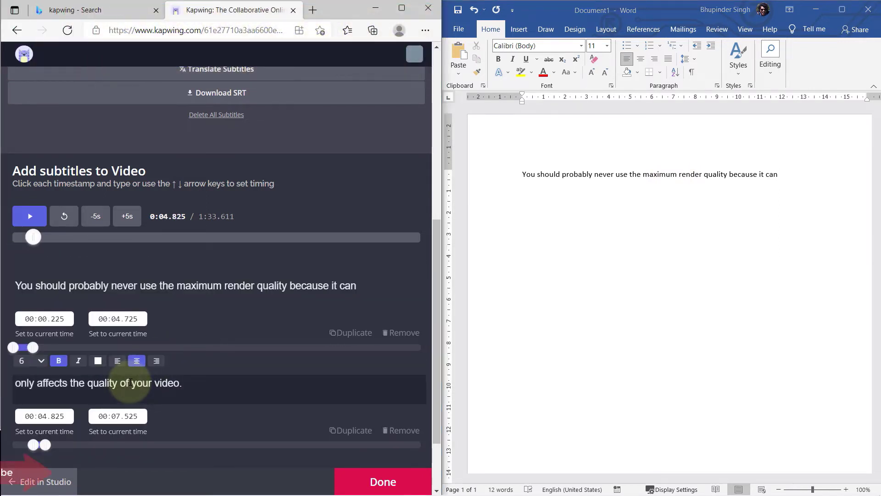
{"action": "key", "text": "ctrl+a"}
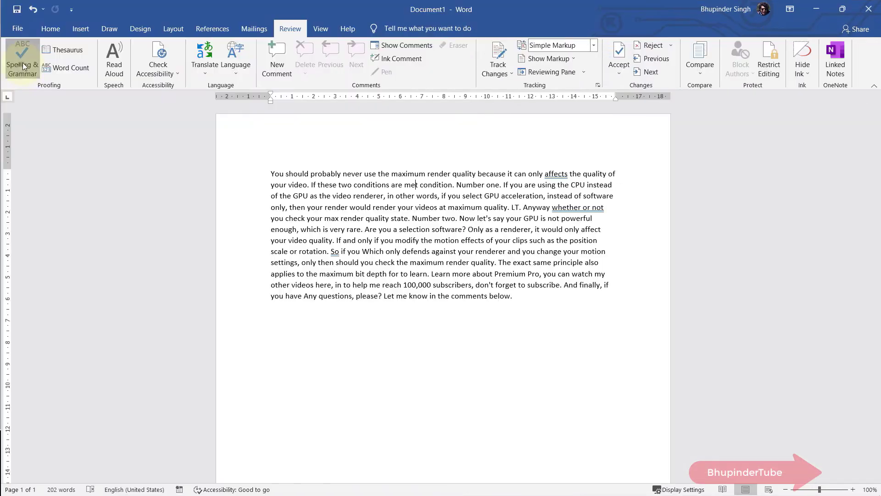
Step: Spell-check the transcript, keeping 'affects' unchanged, then copy the whole text
{"action": "left_click", "coordinate": [23, 63]}
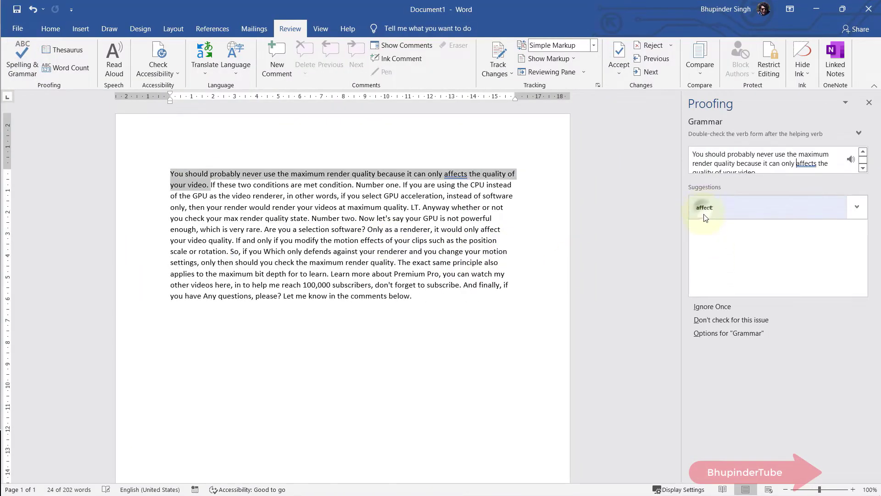
{"action": "left_click", "coordinate": [712, 306]}
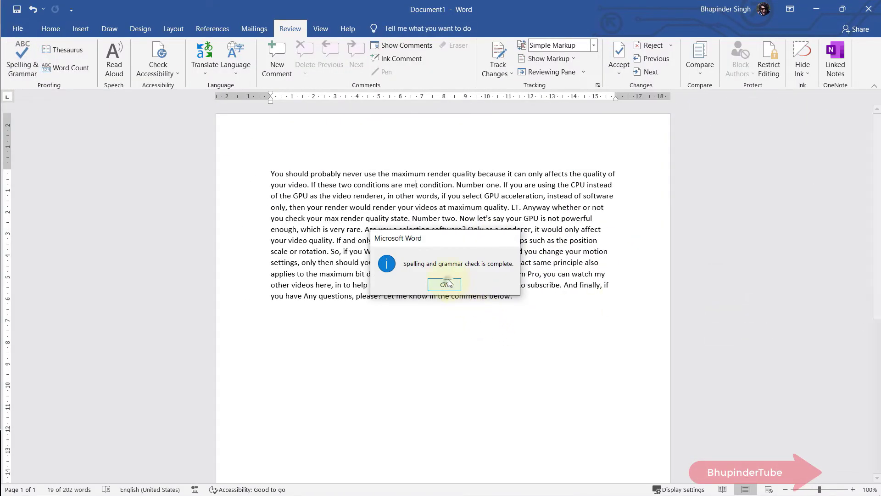
{"action": "left_click", "coordinate": [444, 284]}
{"action": "key", "text": "ctrl+a"}
{"action": "right_click", "coordinate": [305, 201]}
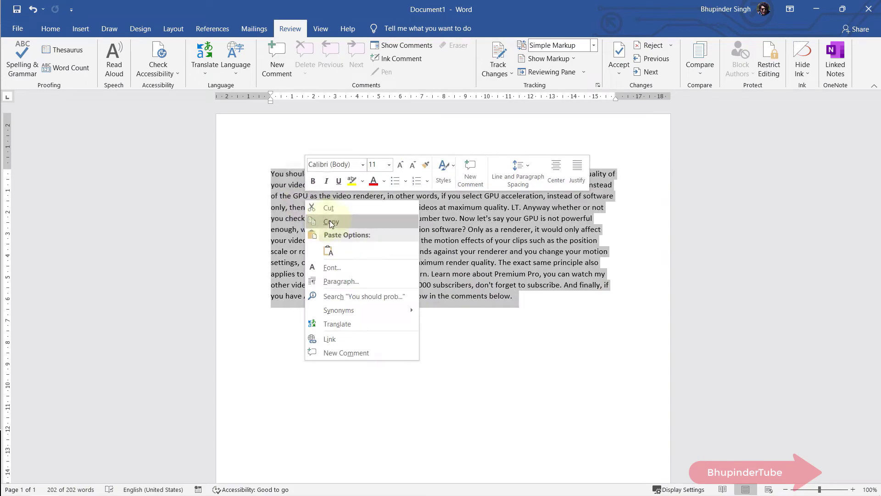
{"action": "left_click", "coordinate": [331, 222]}
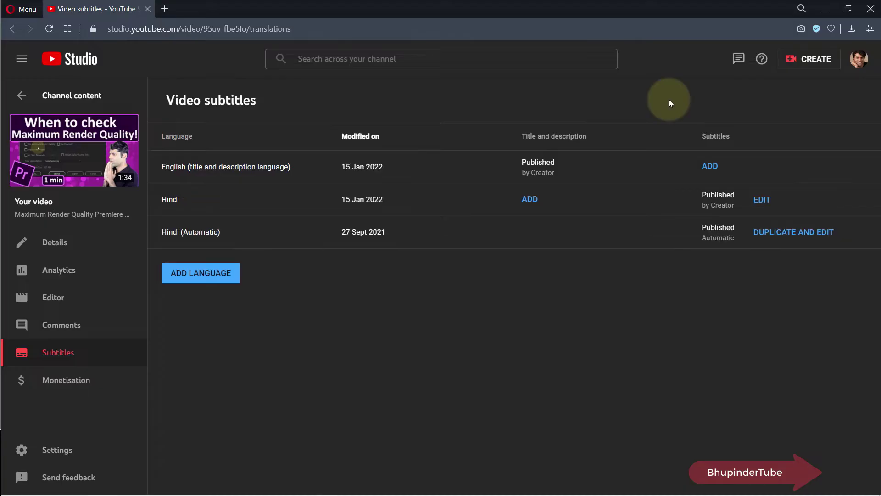
Step: Delete the Hindi captions in YouTube Studio
{"action": "left_click", "coordinate": [783, 200]}
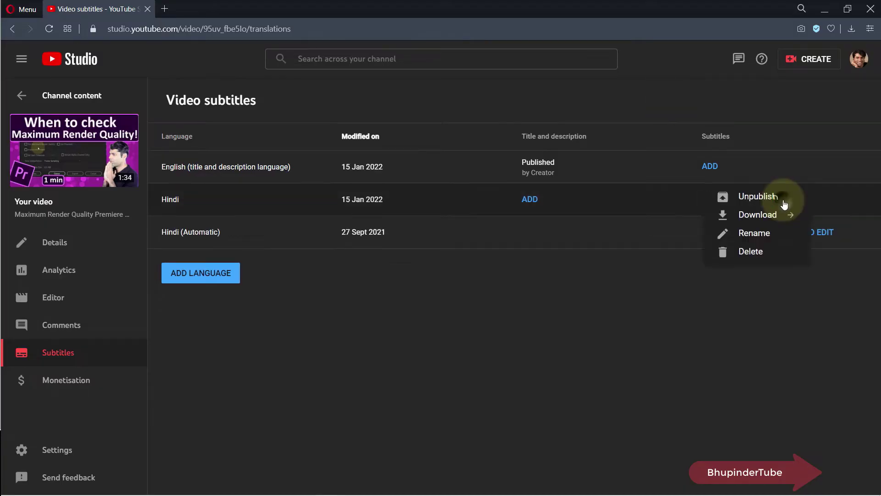
{"action": "left_click", "coordinate": [748, 251]}
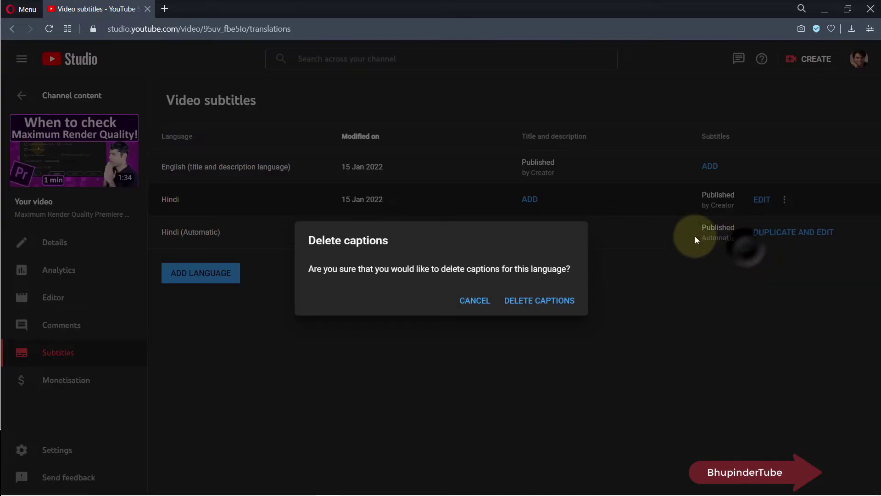
{"action": "left_click", "coordinate": [539, 301]}
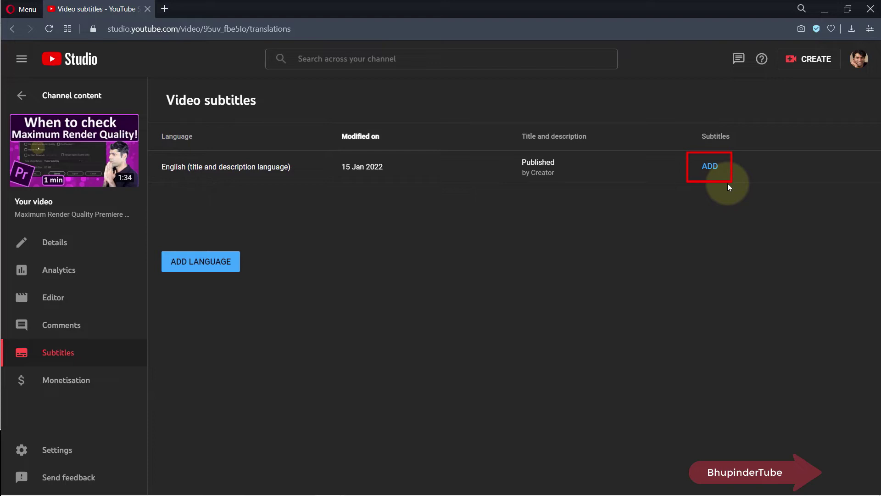
Step: Add a manually typed English track, paste the transcript as text, sync timings, and save
{"action": "left_click", "coordinate": [711, 167]}
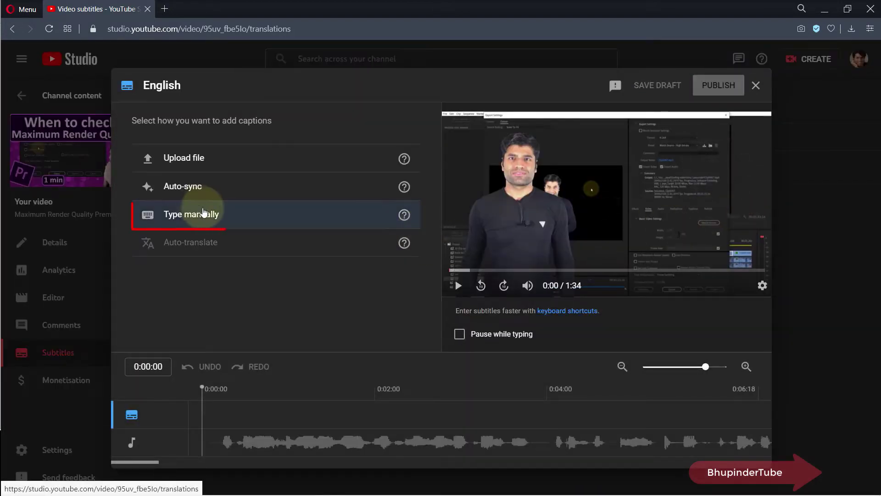
{"action": "left_click", "coordinate": [228, 215]}
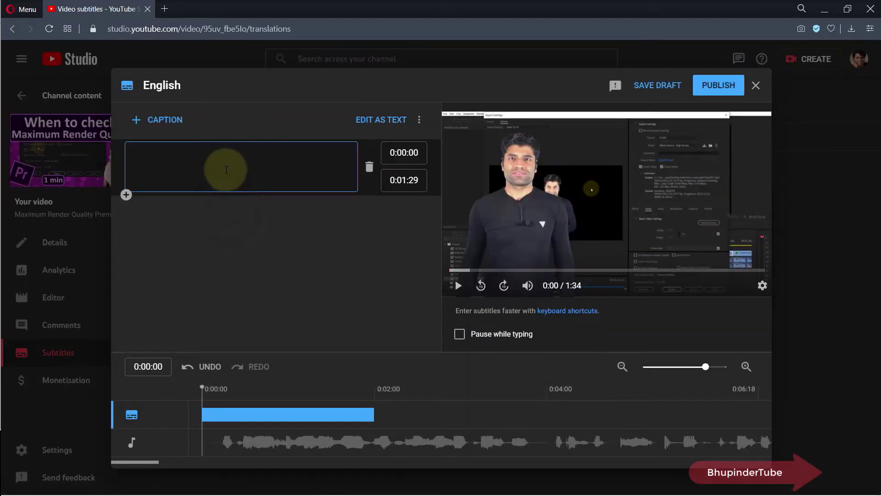
{"action": "left_click", "coordinate": [383, 120]}
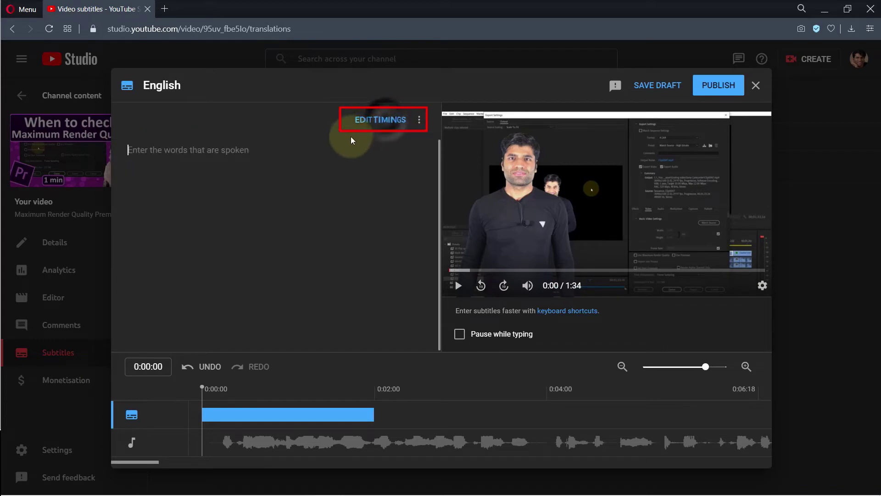
{"action": "key", "text": "ctrl+v"}
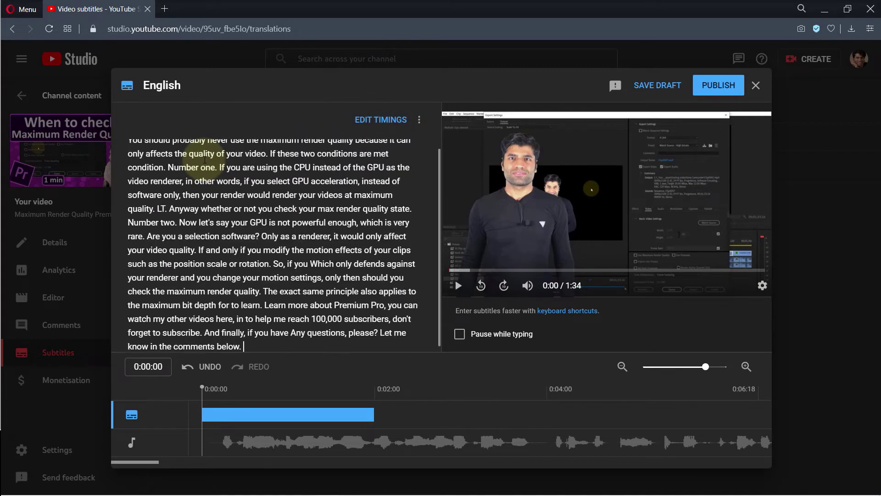
{"action": "scroll", "coordinate": [341, 193], "scroll_direction": "up", "scroll_amount": 1}
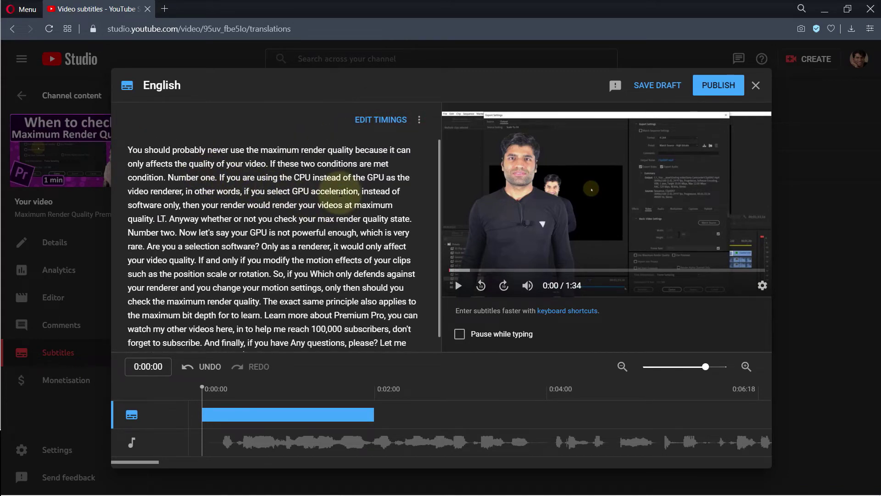
{"action": "left_click", "coordinate": [384, 121]}
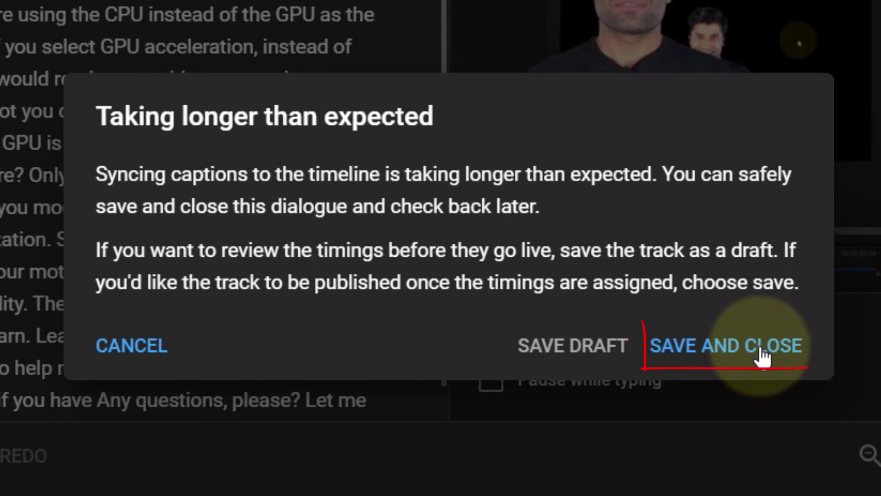
{"action": "left_click", "coordinate": [761, 352]}
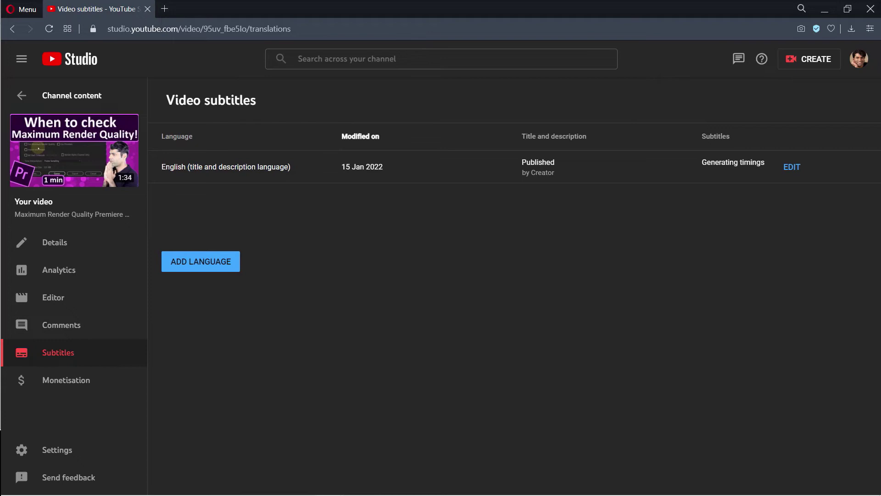
Step: Reload the subtitles page to confirm English is Published, then reopen the English track
{"action": "left_click", "coordinate": [50, 29]}
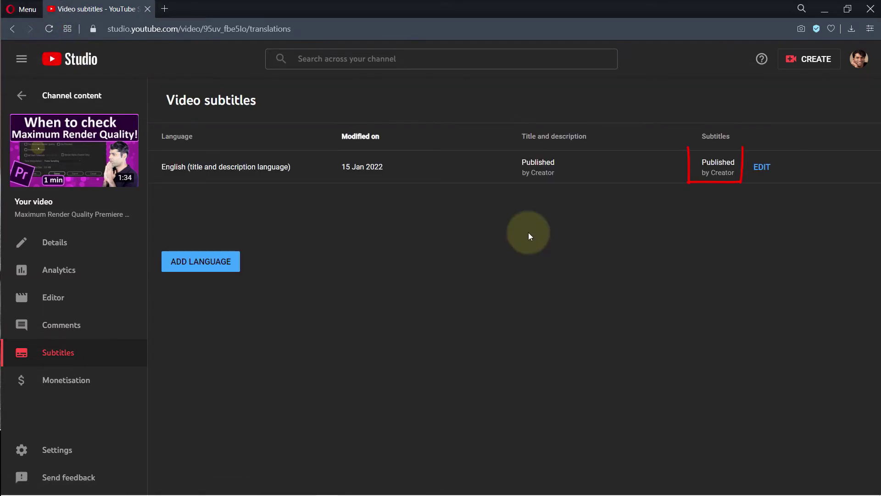
{"action": "left_click", "coordinate": [763, 167]}
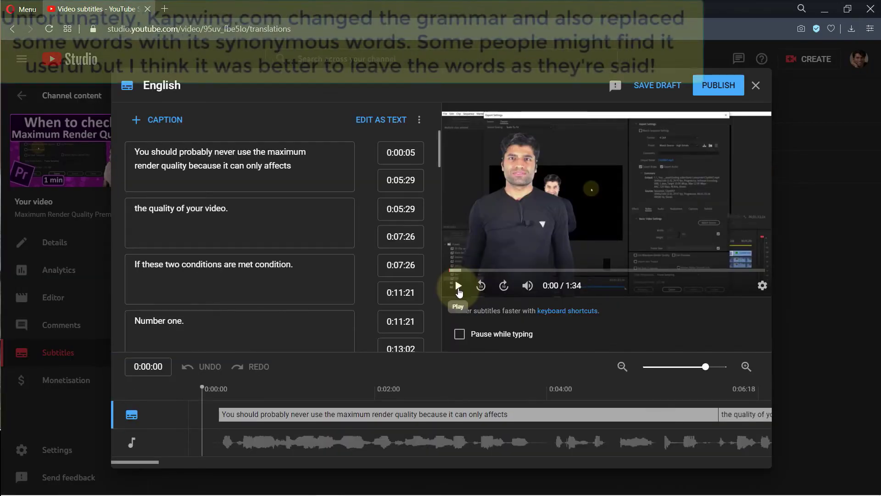
Step: Restore the word 'should' in the first caption and remove the extra space
{"action": "left_click", "coordinate": [228, 169]}
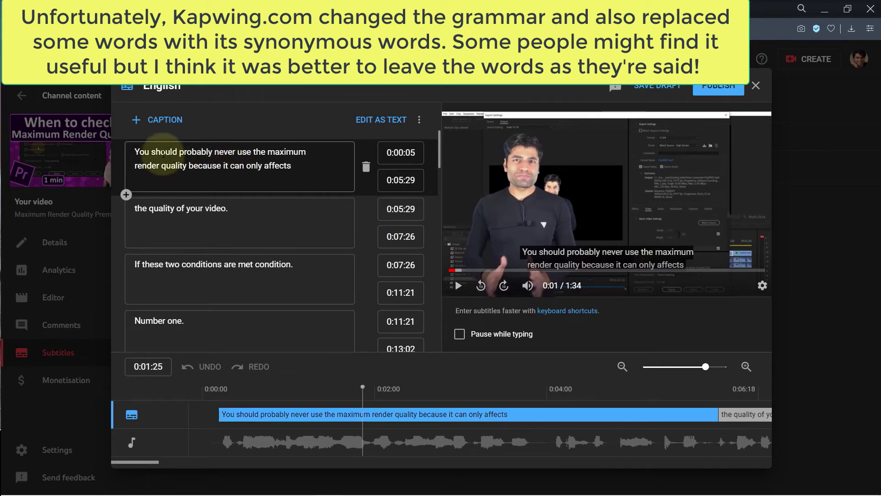
{"action": "double_click", "coordinate": [163, 153]}
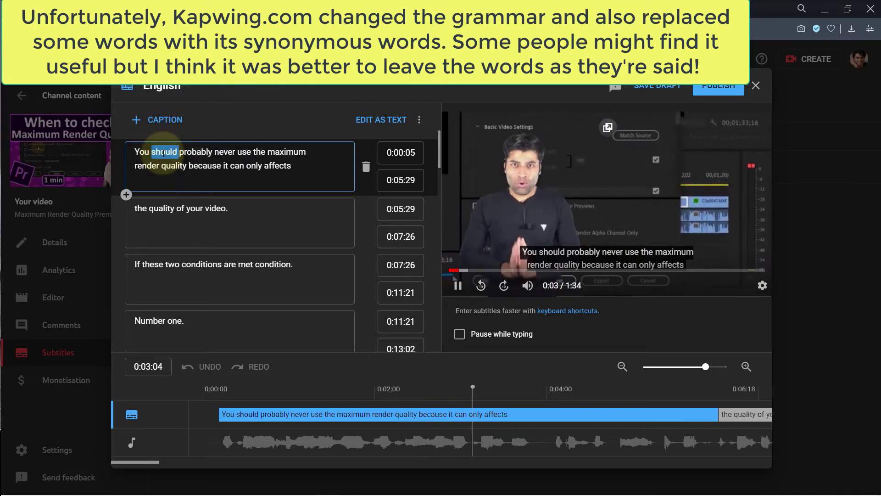
{"action": "key", "text": "BackSpace"}
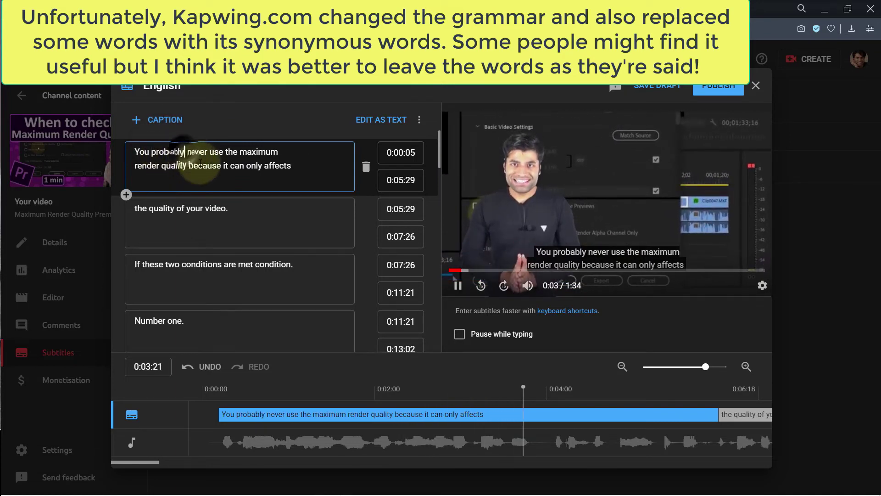
{"action": "type", "text": "should"}
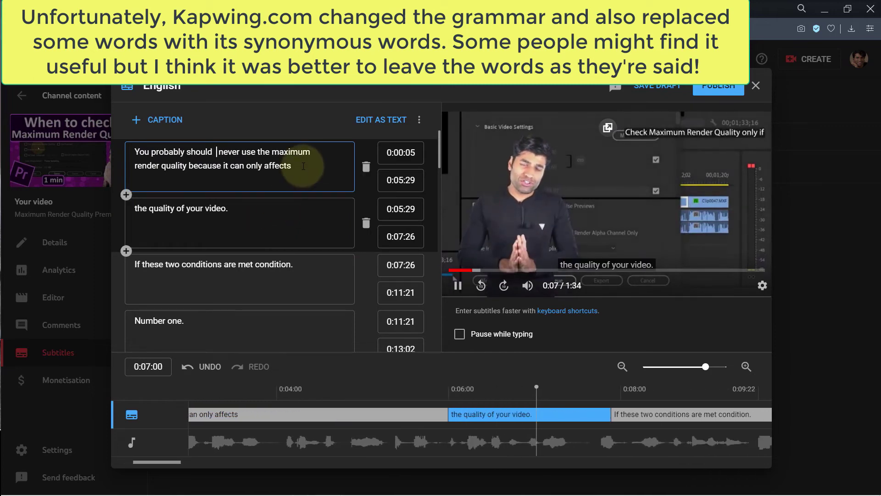
{"action": "key", "text": "BackSpace"}
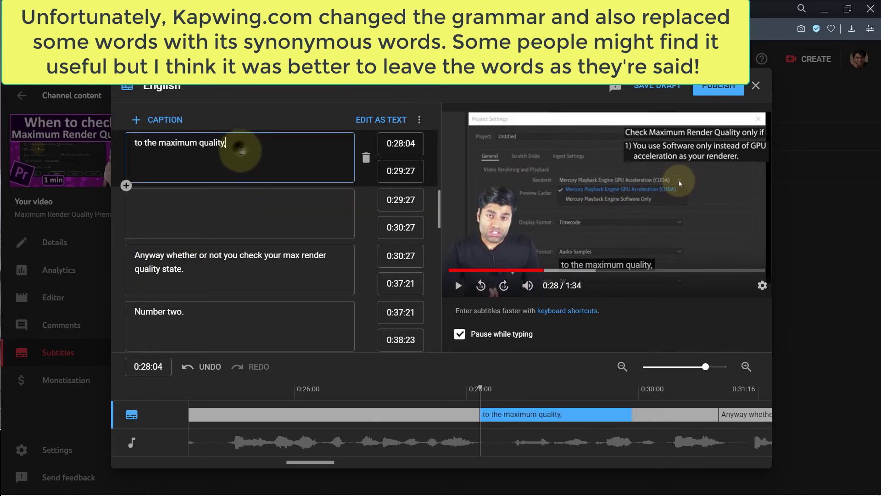
Step: Add 'anyways.' after 'maximum quality' and replace 'Anyway' with 'Irrespective of'
{"action": "left_click", "coordinate": [241, 151]}
{"action": "type", "text": "anyways"}
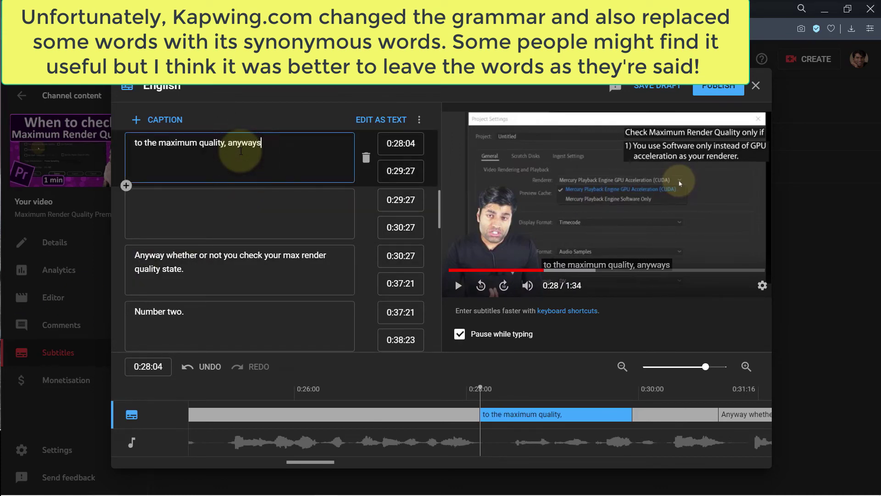
{"action": "type", "text": "."}
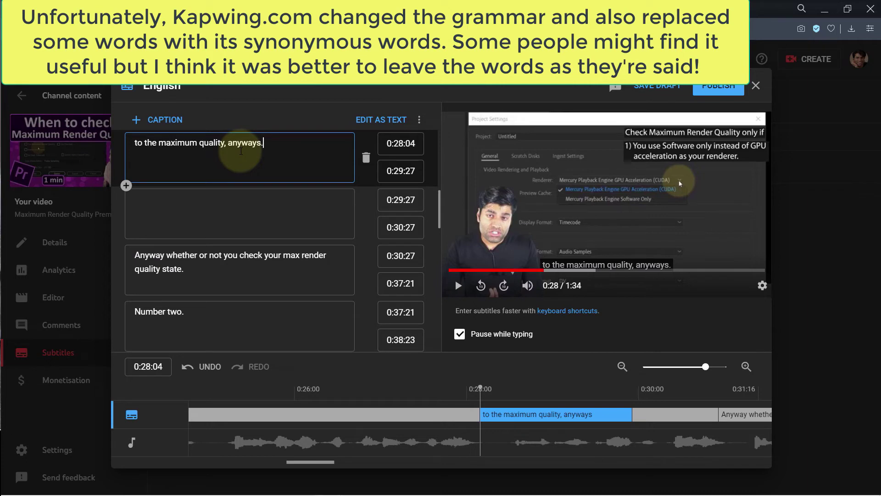
{"action": "left_click", "coordinate": [165, 259]}
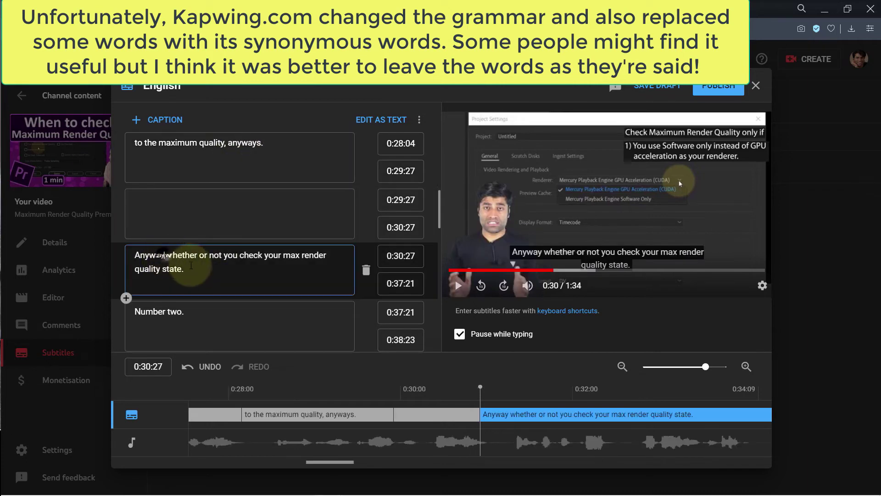
{"action": "key", "text": "BackSpace"}
{"action": "key", "text": "BackSpace"}
{"action": "key", "text": "BackSpace"}
{"action": "key", "text": "BackSpace"}
{"action": "key", "text": "BackSpace"}
{"action": "key", "text": "BackSpace"}
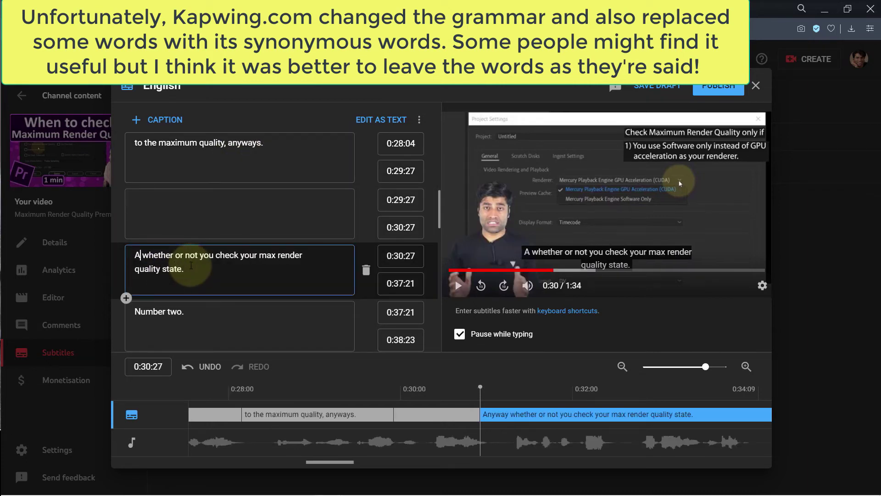
{"action": "type", "text": "Irresp"}
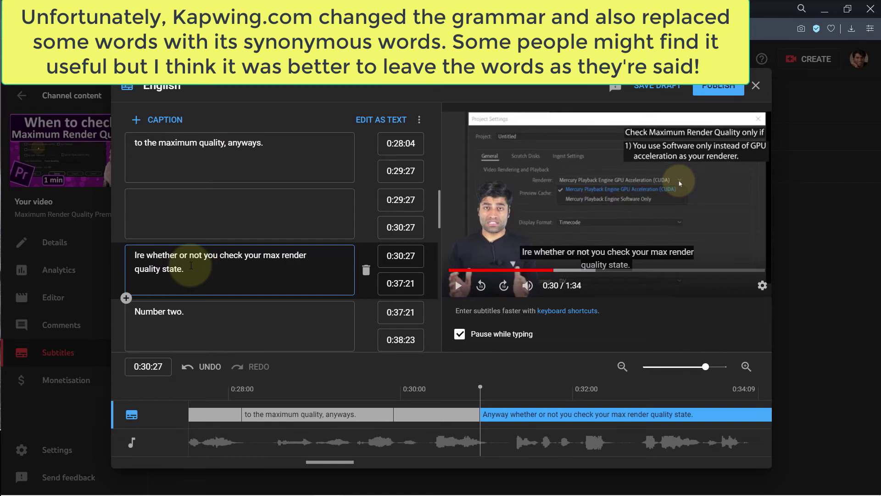
{"action": "type", "text": "ective "}
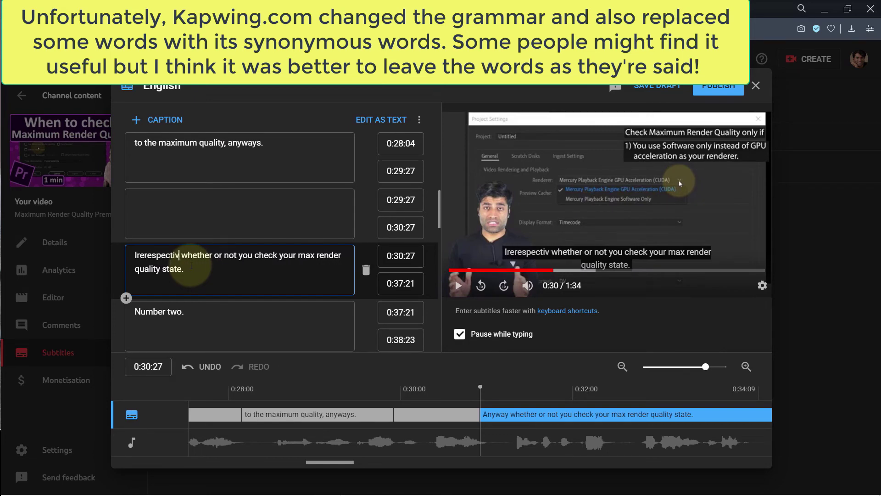
{"action": "type", "text": "of"}
Step: Check the corrected caption in the video preview and publish the English subtitles
{"action": "left_click", "coordinate": [146, 255]}
{"action": "key", "text": "BackSpace"}
{"action": "left_click", "coordinate": [457, 285]}
{"action": "left_click", "coordinate": [461, 286]}
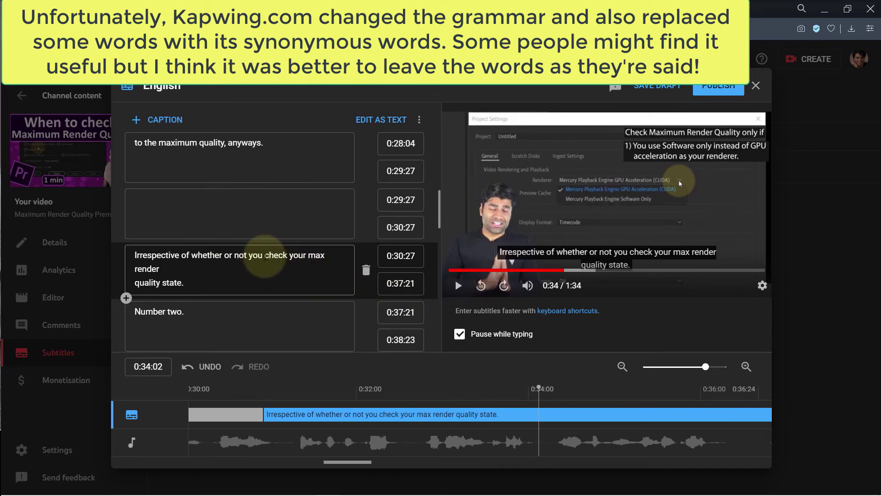
{"action": "left_click_drag", "start_coordinate": [262, 256], "coordinate": [225, 255]}
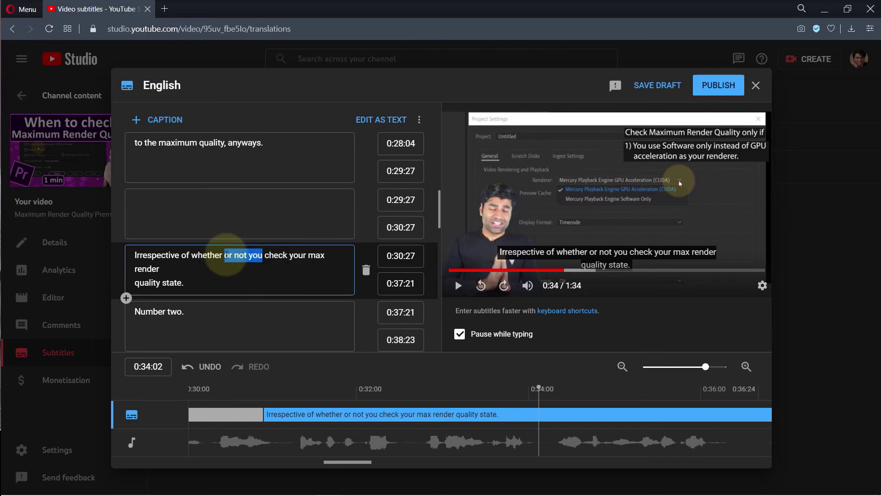
{"action": "left_click", "coordinate": [719, 87]}
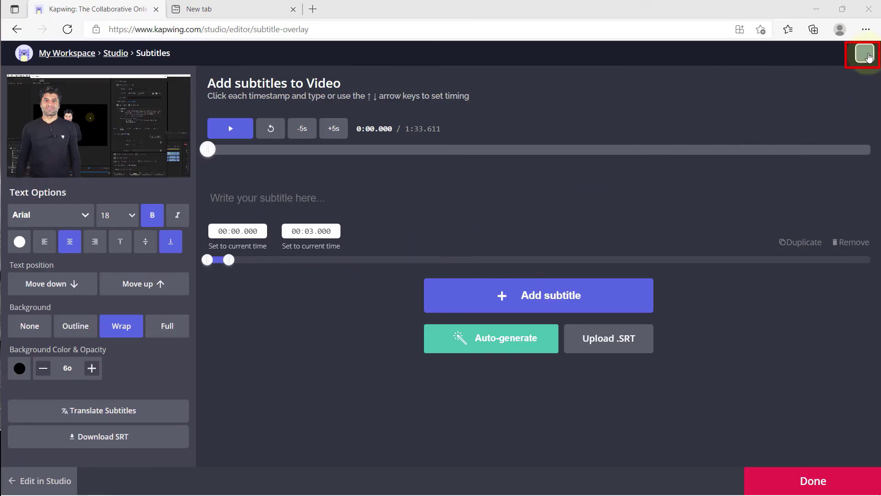
Step: Open Kapwing Account Settings and choose to delete the account
{"action": "left_click", "coordinate": [865, 53]}
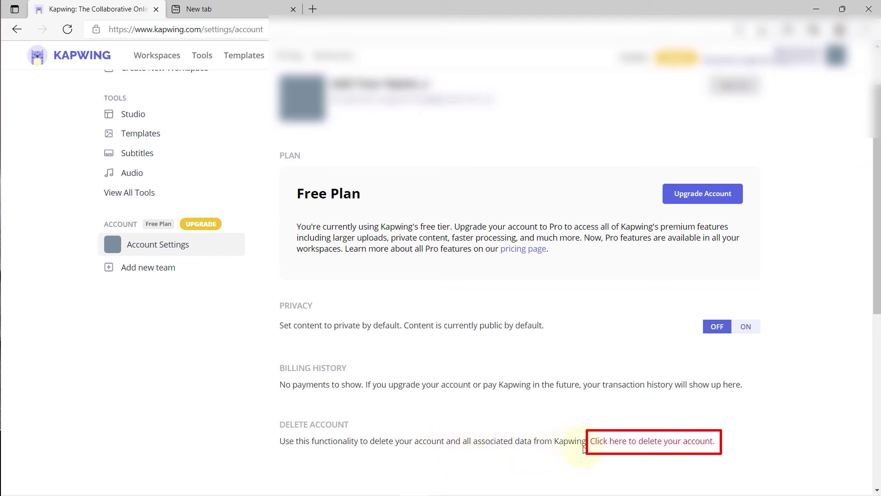
{"action": "left_click", "coordinate": [688, 443]}
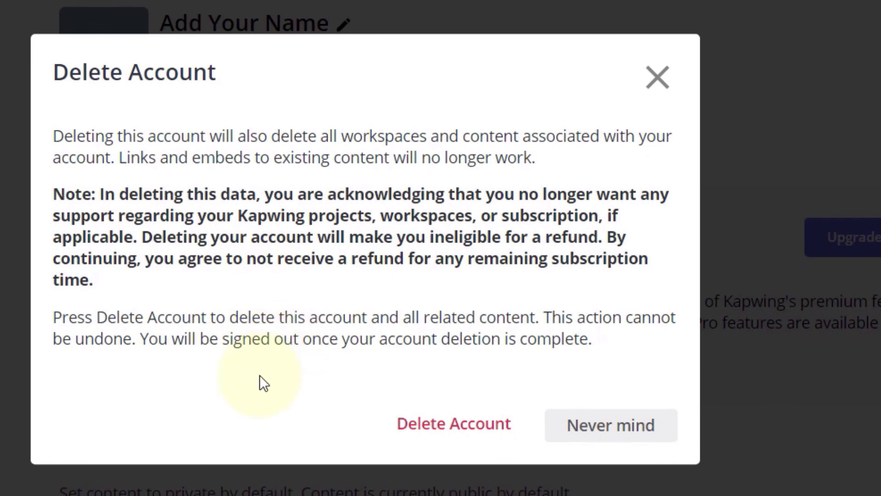
Step: Confirm Delete Account in the Kapwing dialog
{"action": "left_click", "coordinate": [444, 436]}
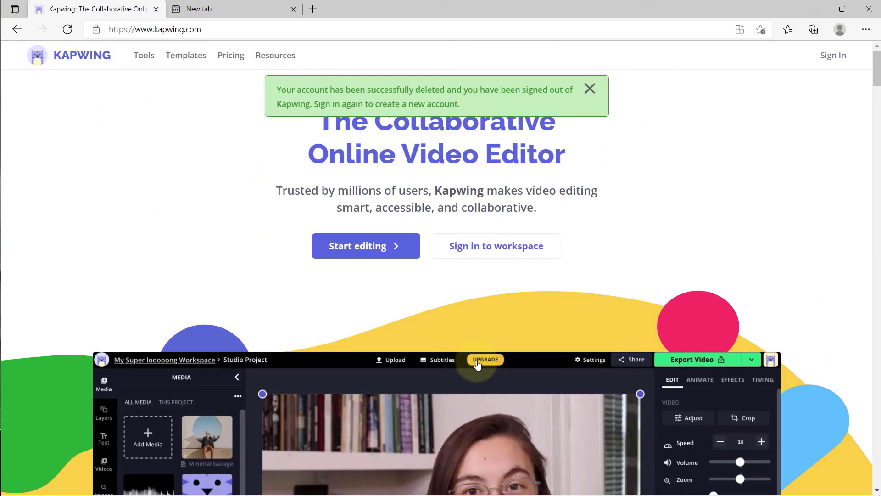